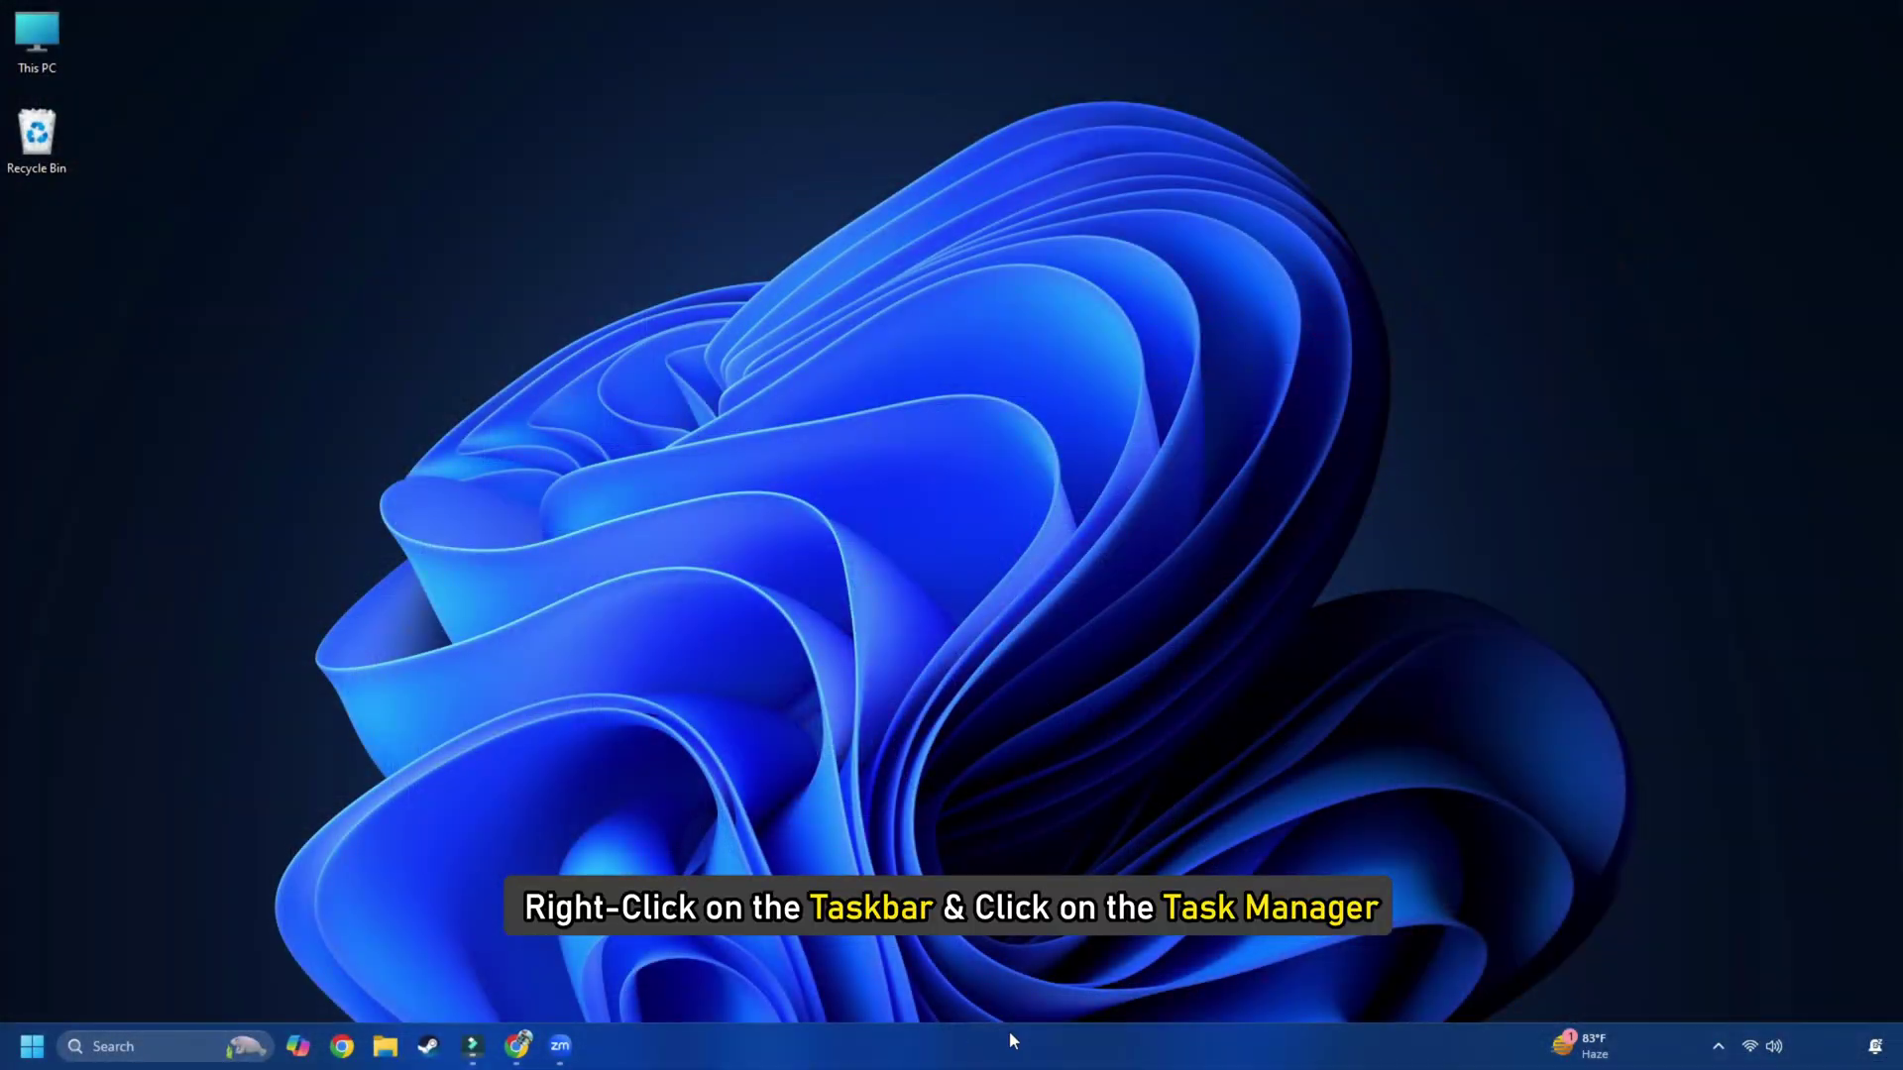
Step: End the Zoom Meetings task from the Processes list in Task Manager
right_click(1069, 1038)
left_click(1136, 976)
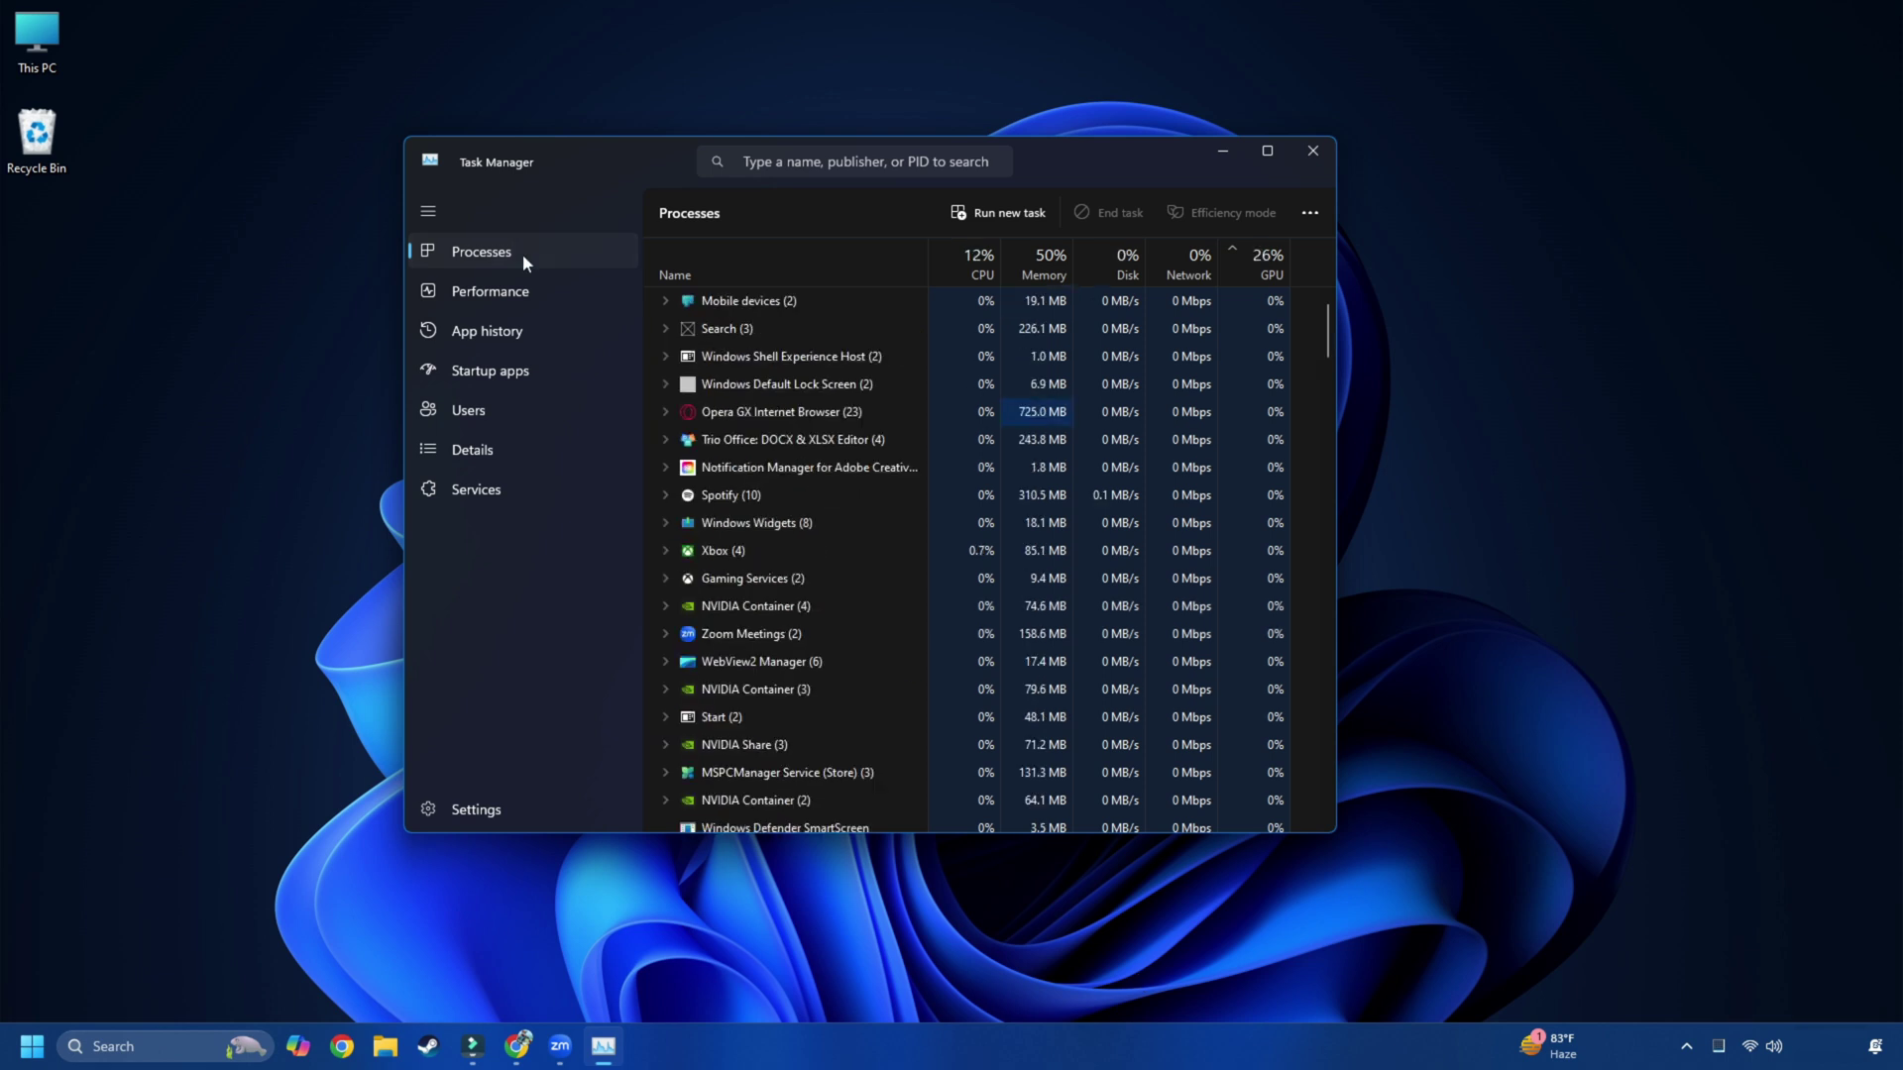
right_click(827, 640)
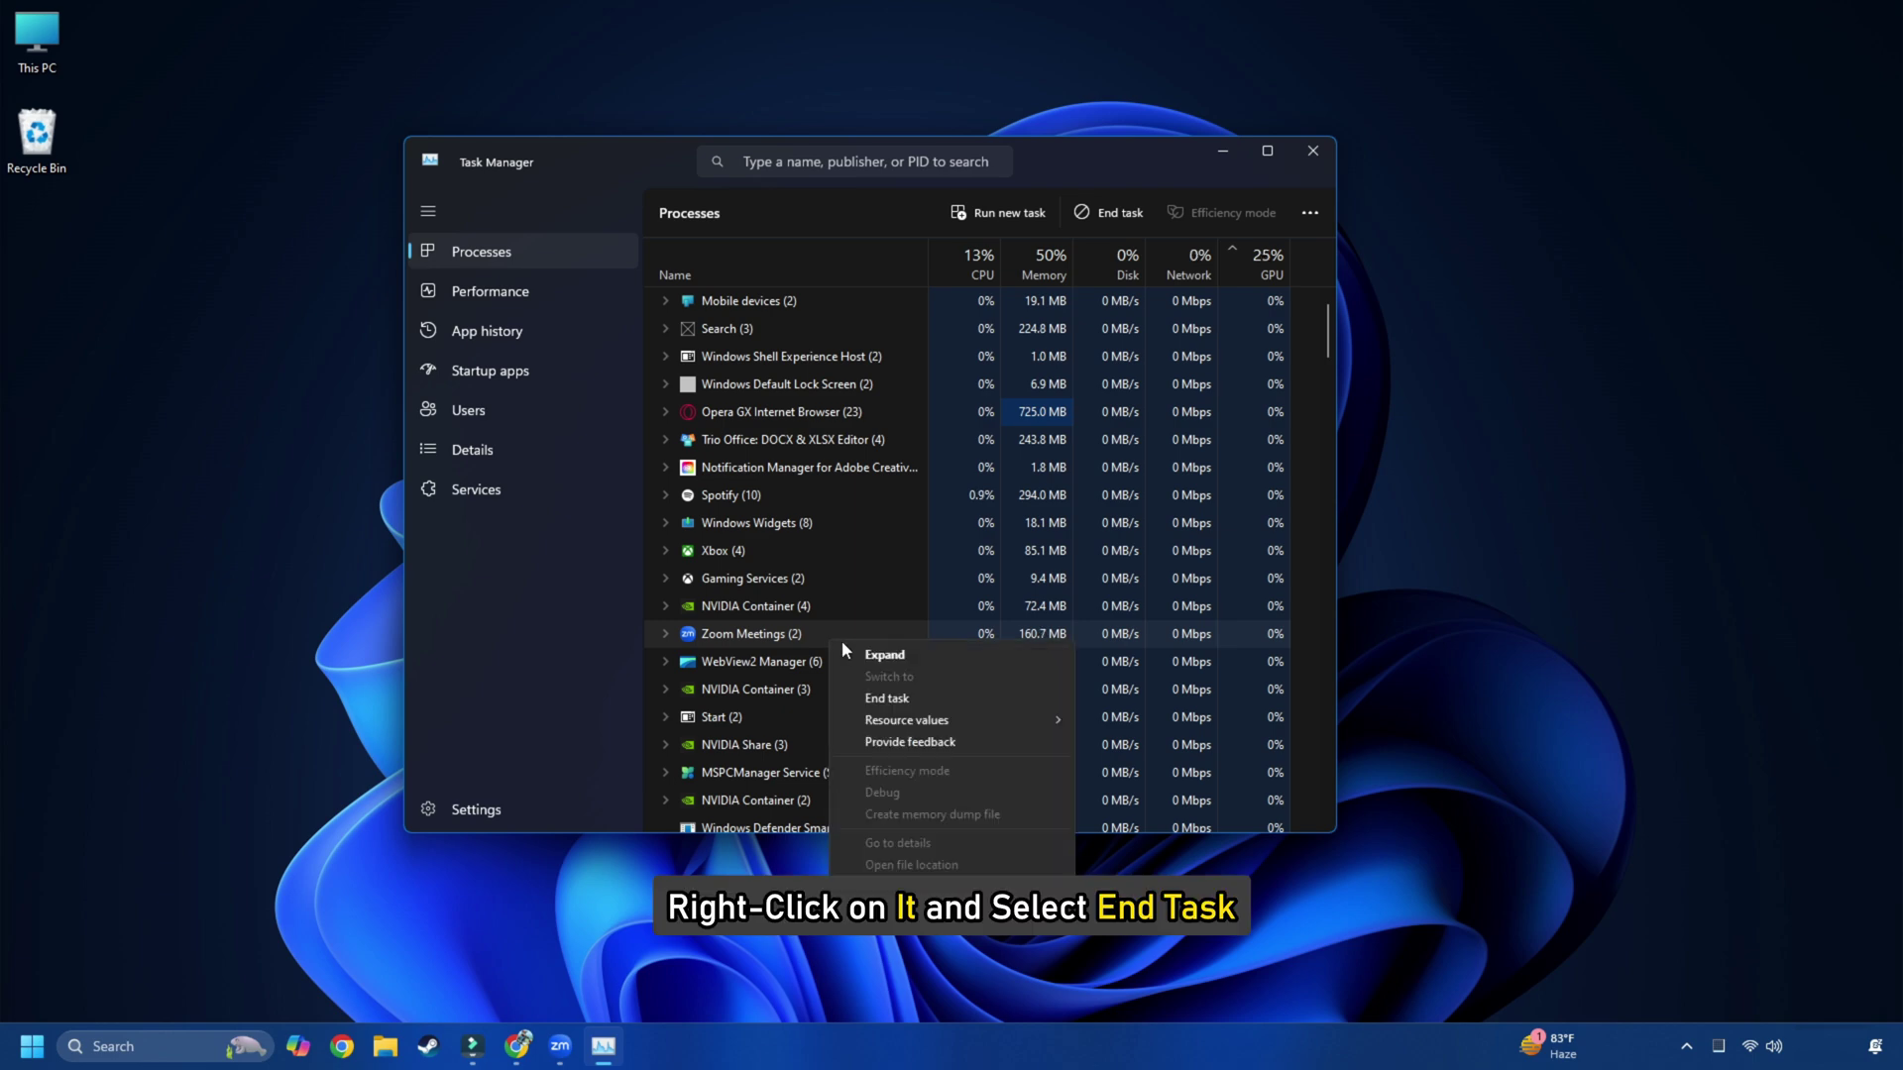
left_click(903, 699)
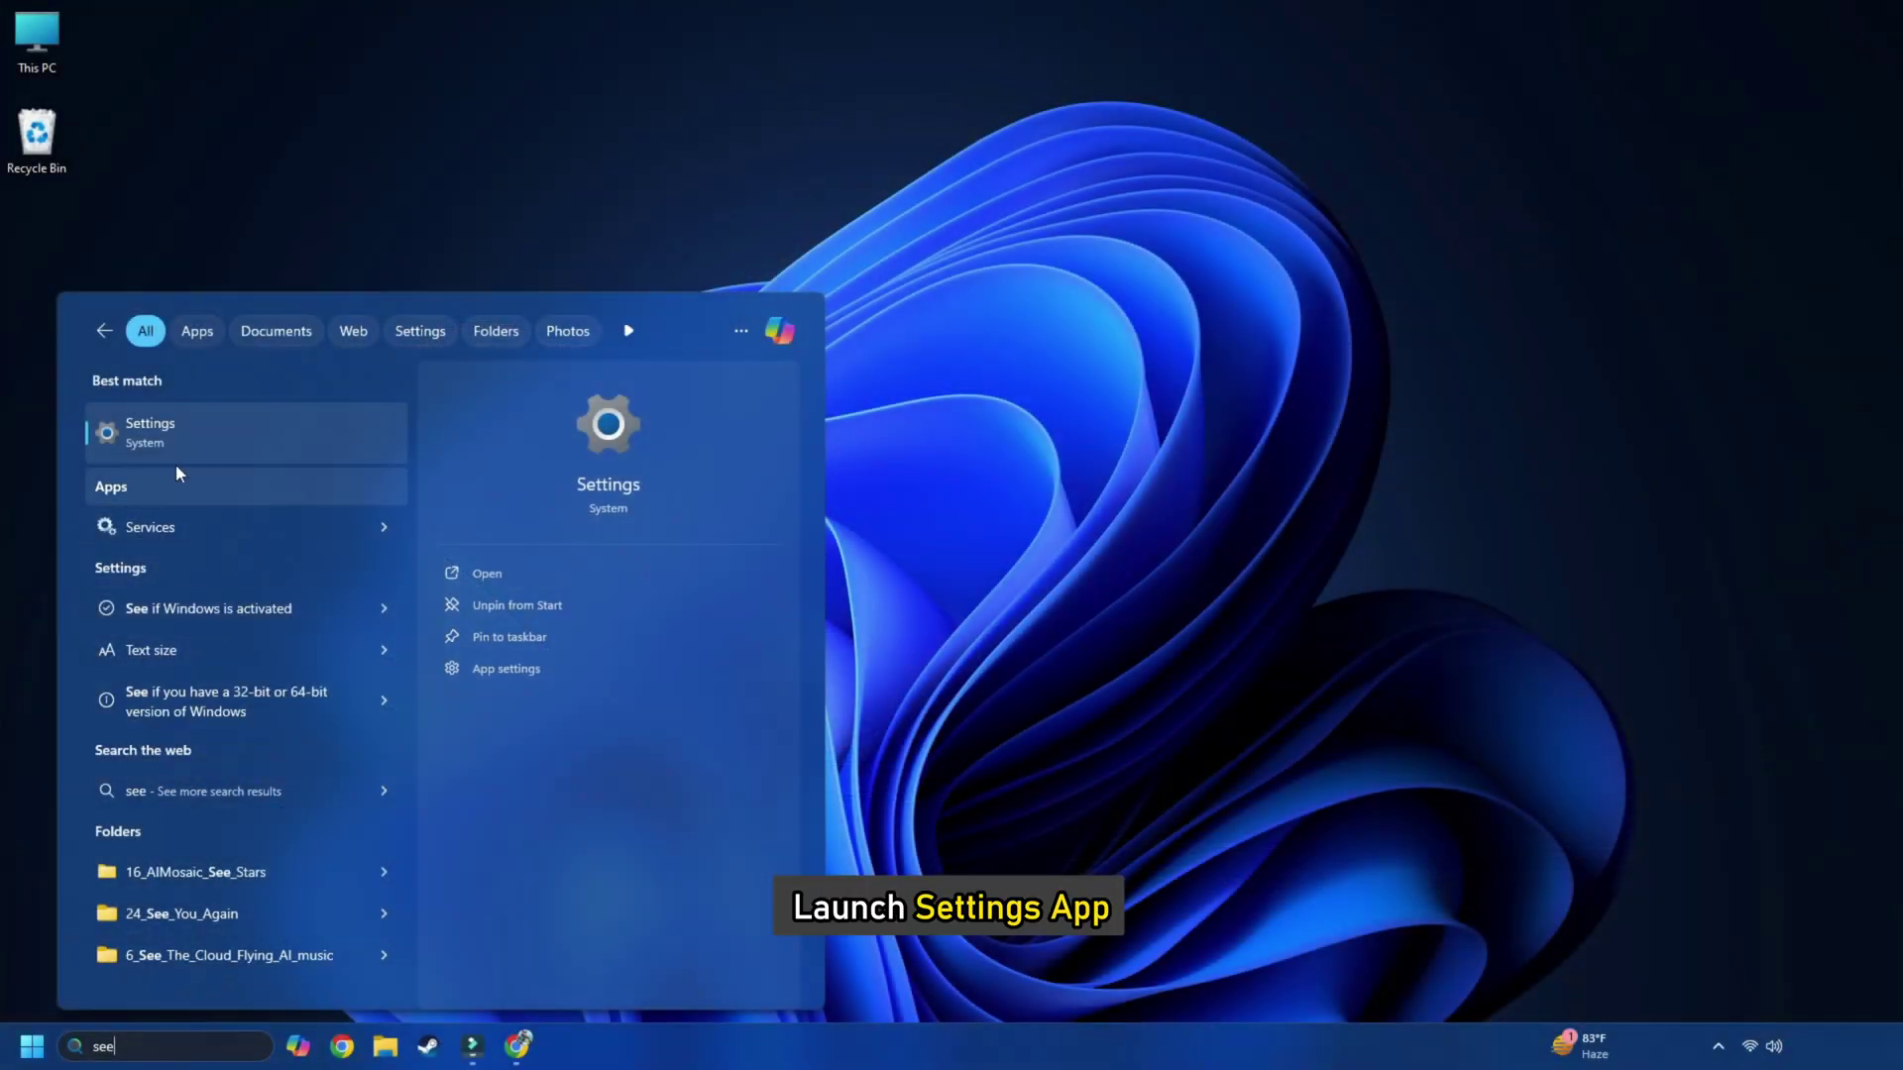
Step: Check for updates on the Windows Update page and go to Advanced options
left_click(183, 445)
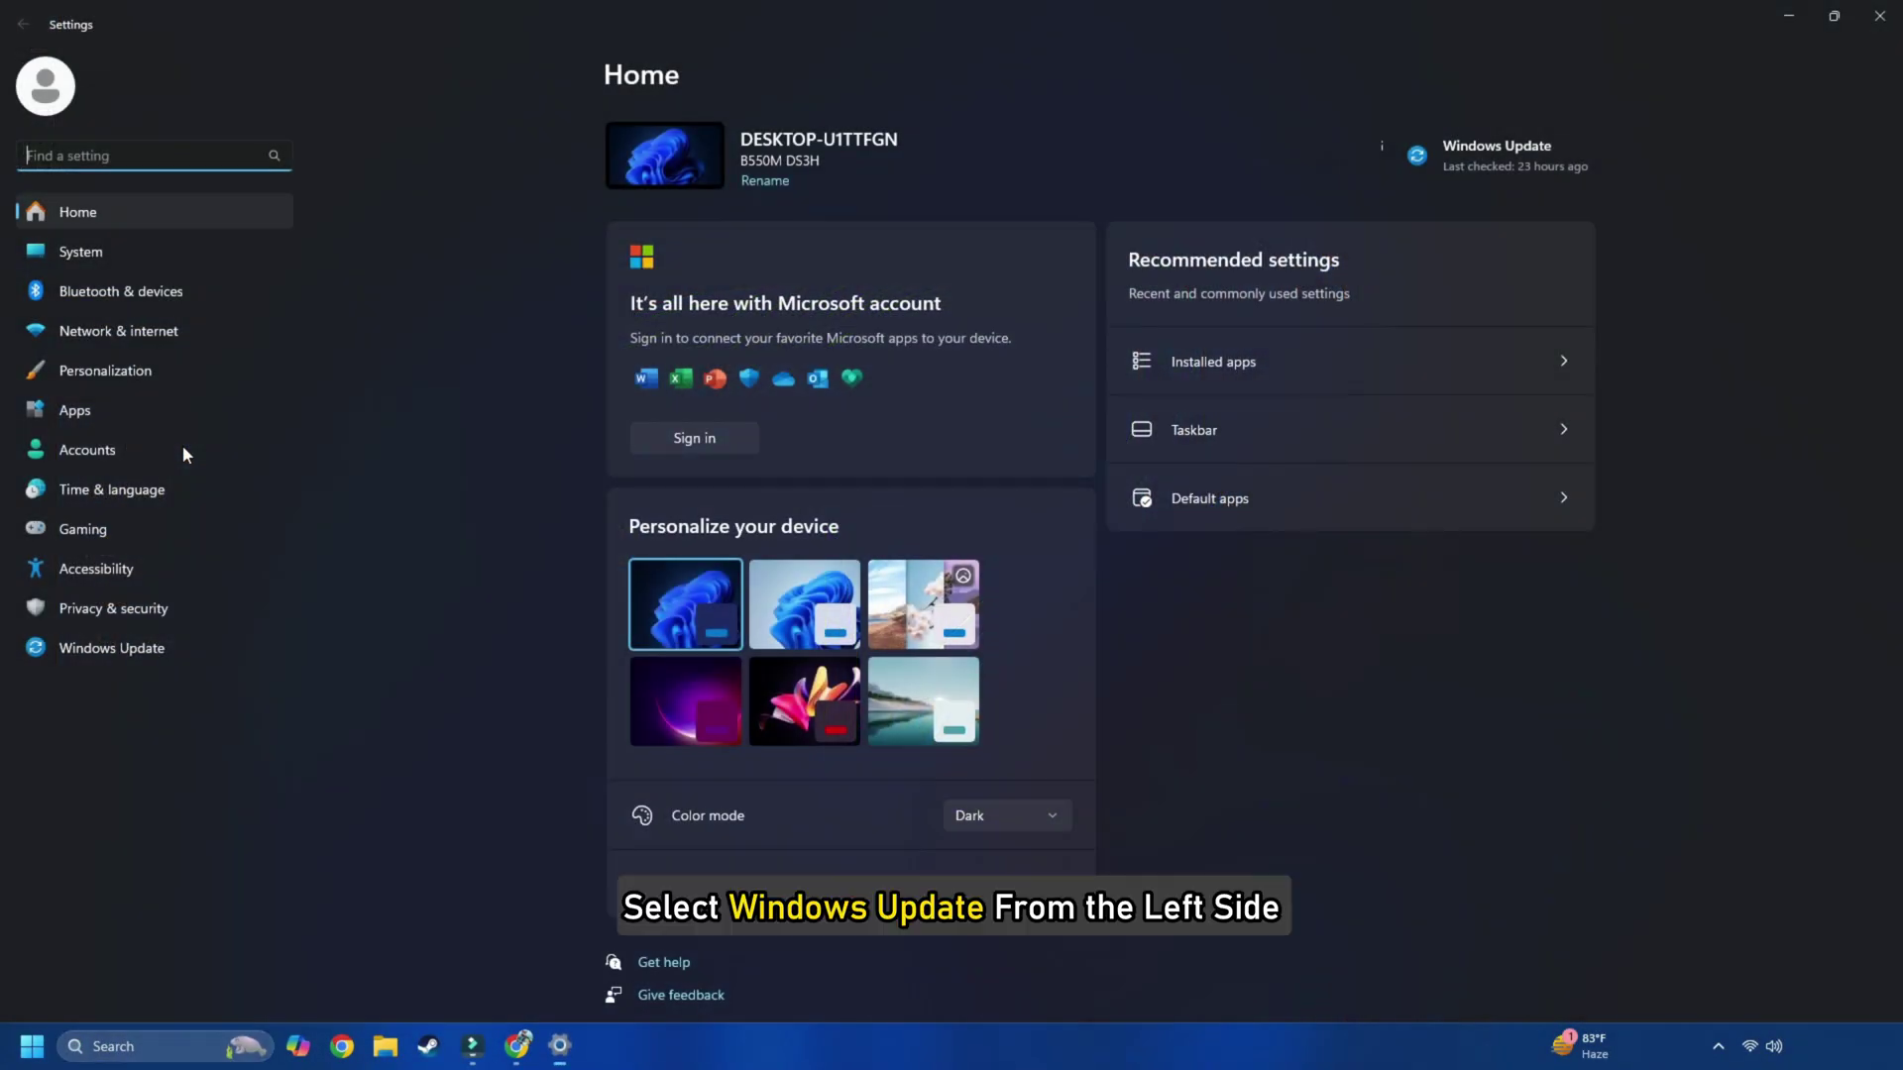
left_click(177, 641)
left_click(1504, 170)
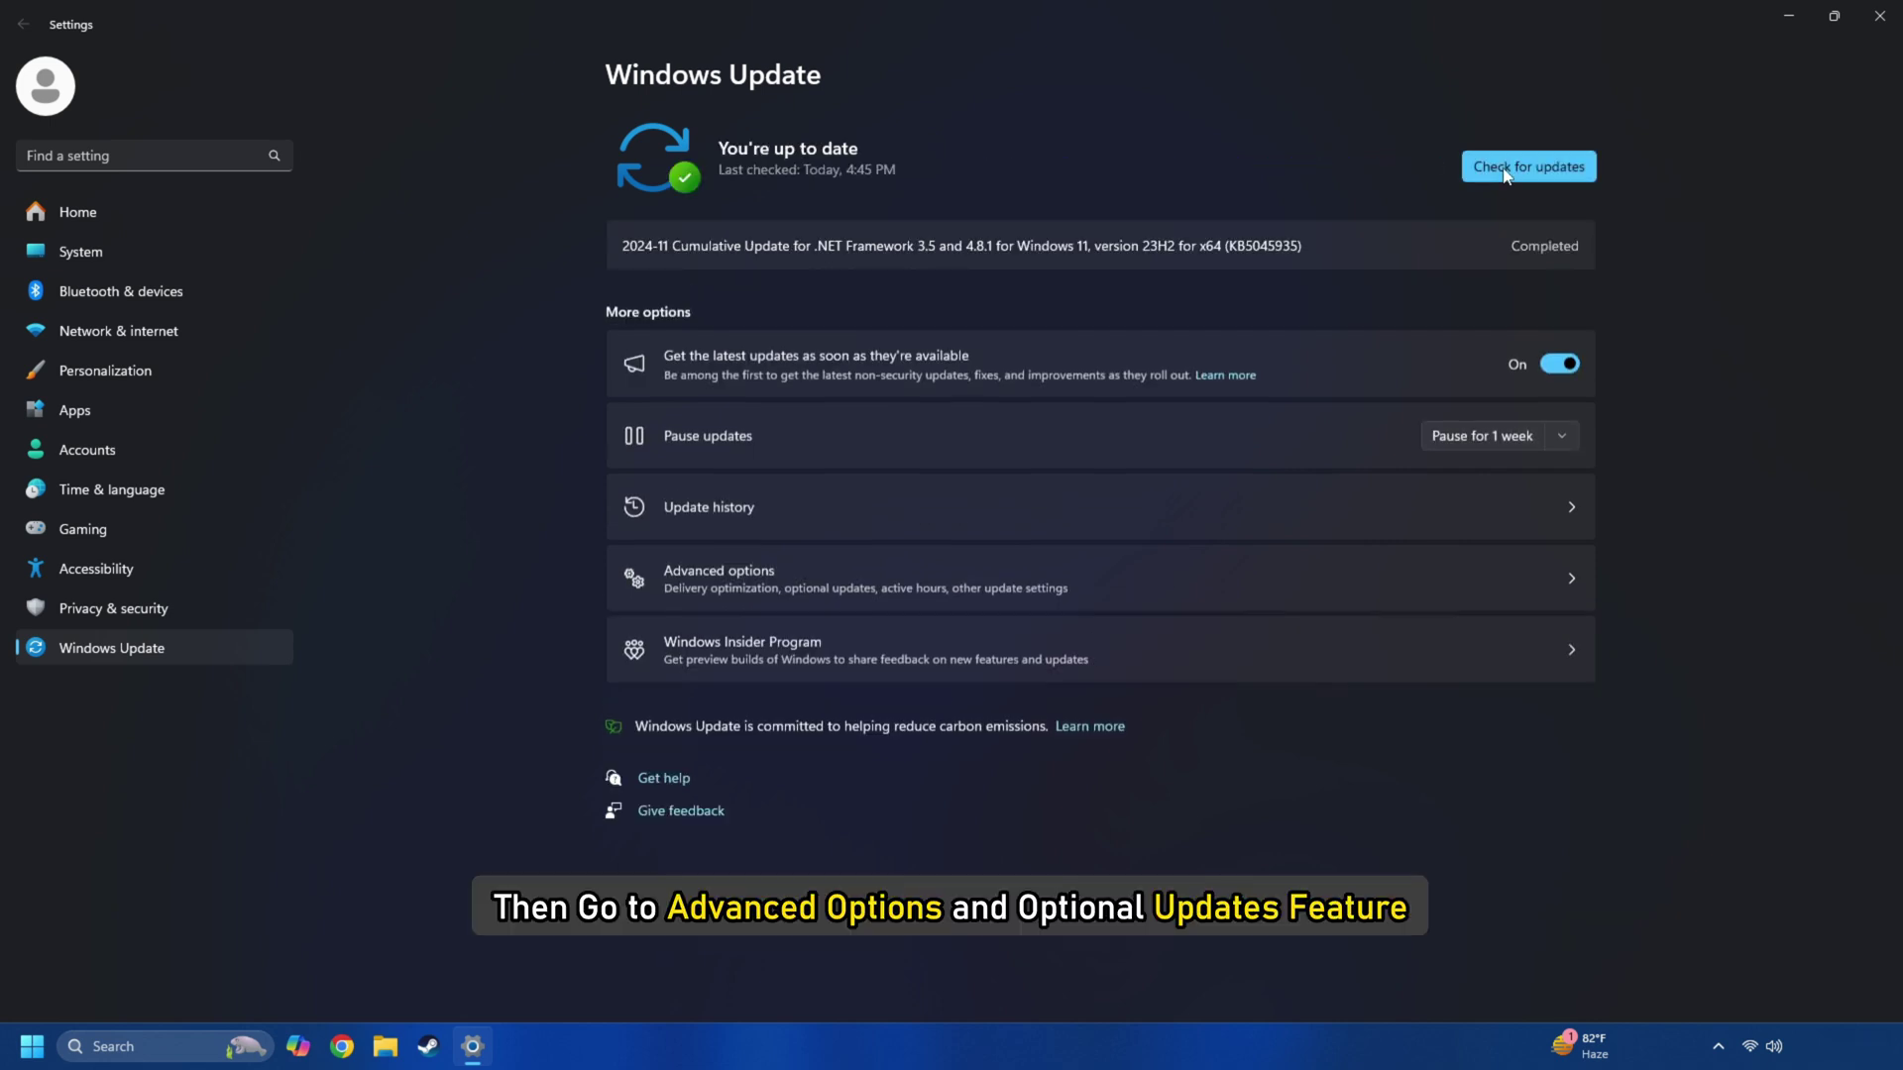
left_click(1212, 568)
Step: Under Optional updates > Driver updates, select the Realtek Semiconductor driver and download & install it
left_click(941, 583)
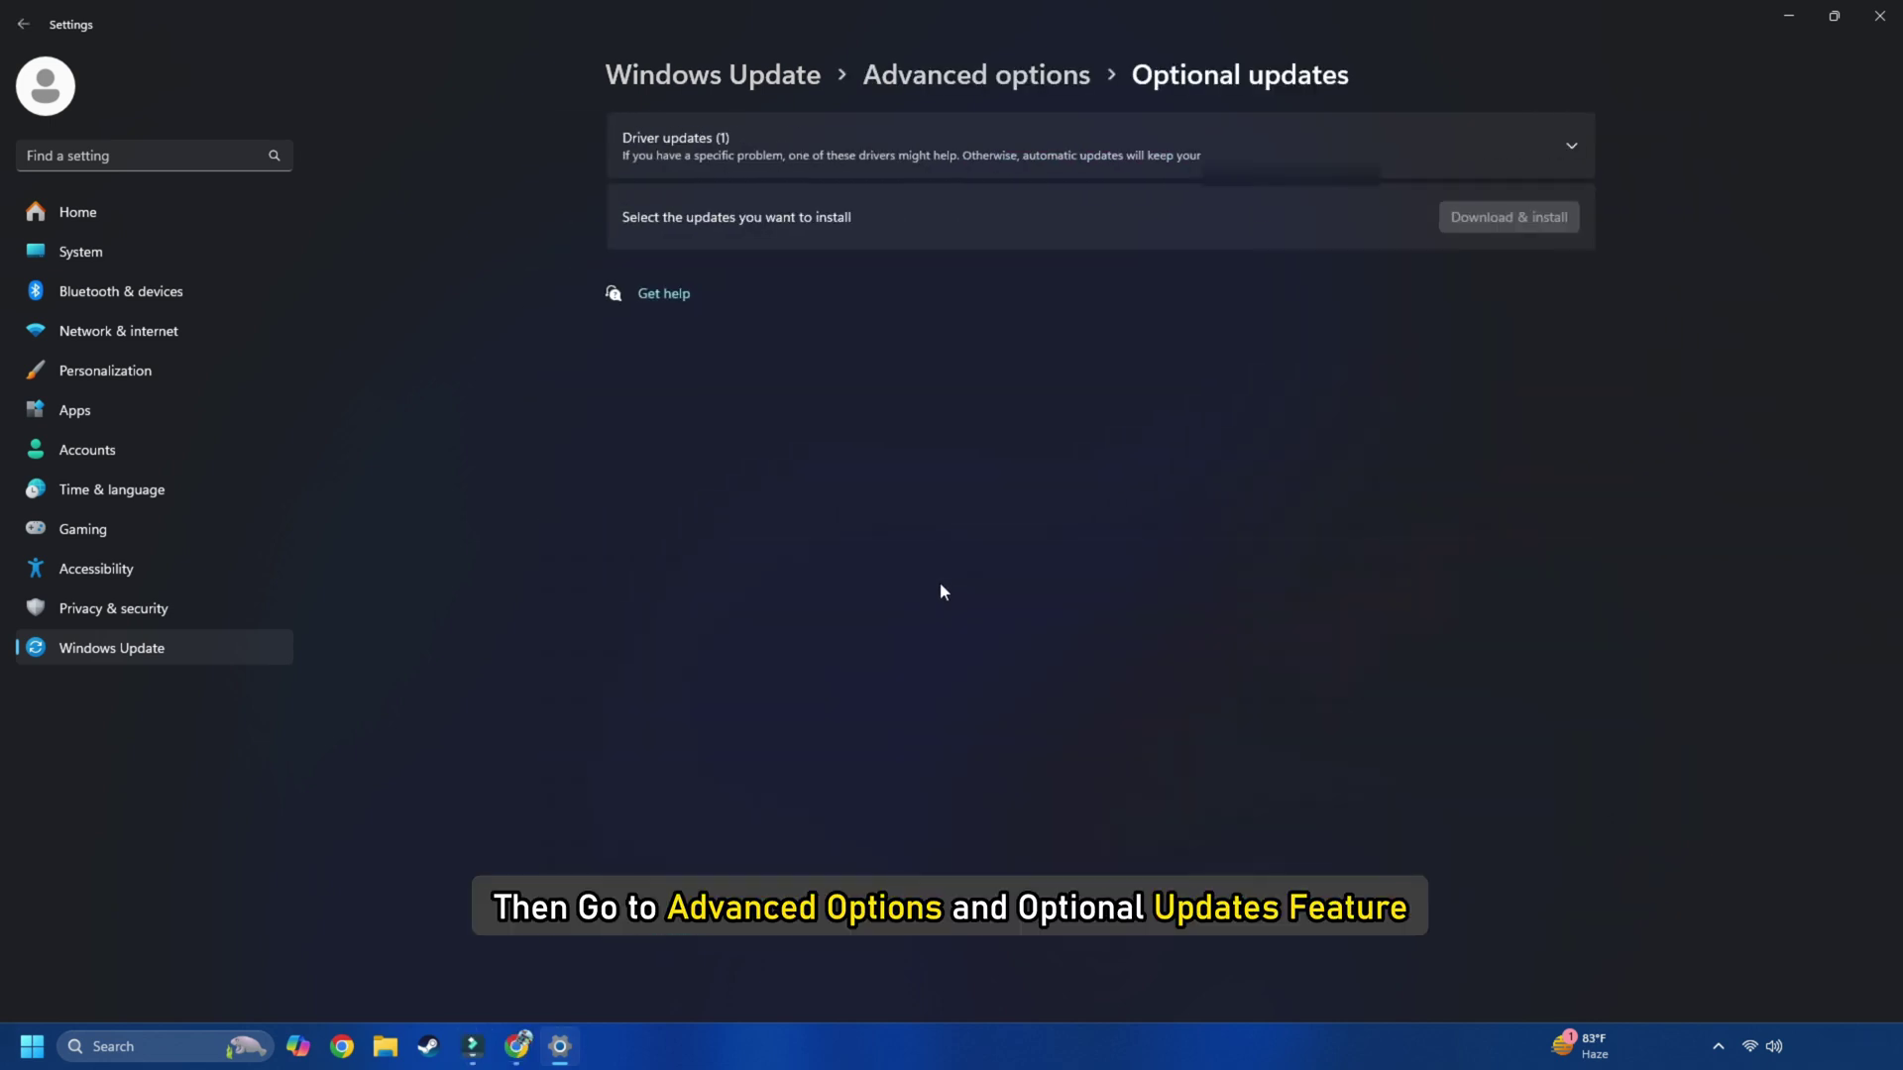
left_click(627, 167)
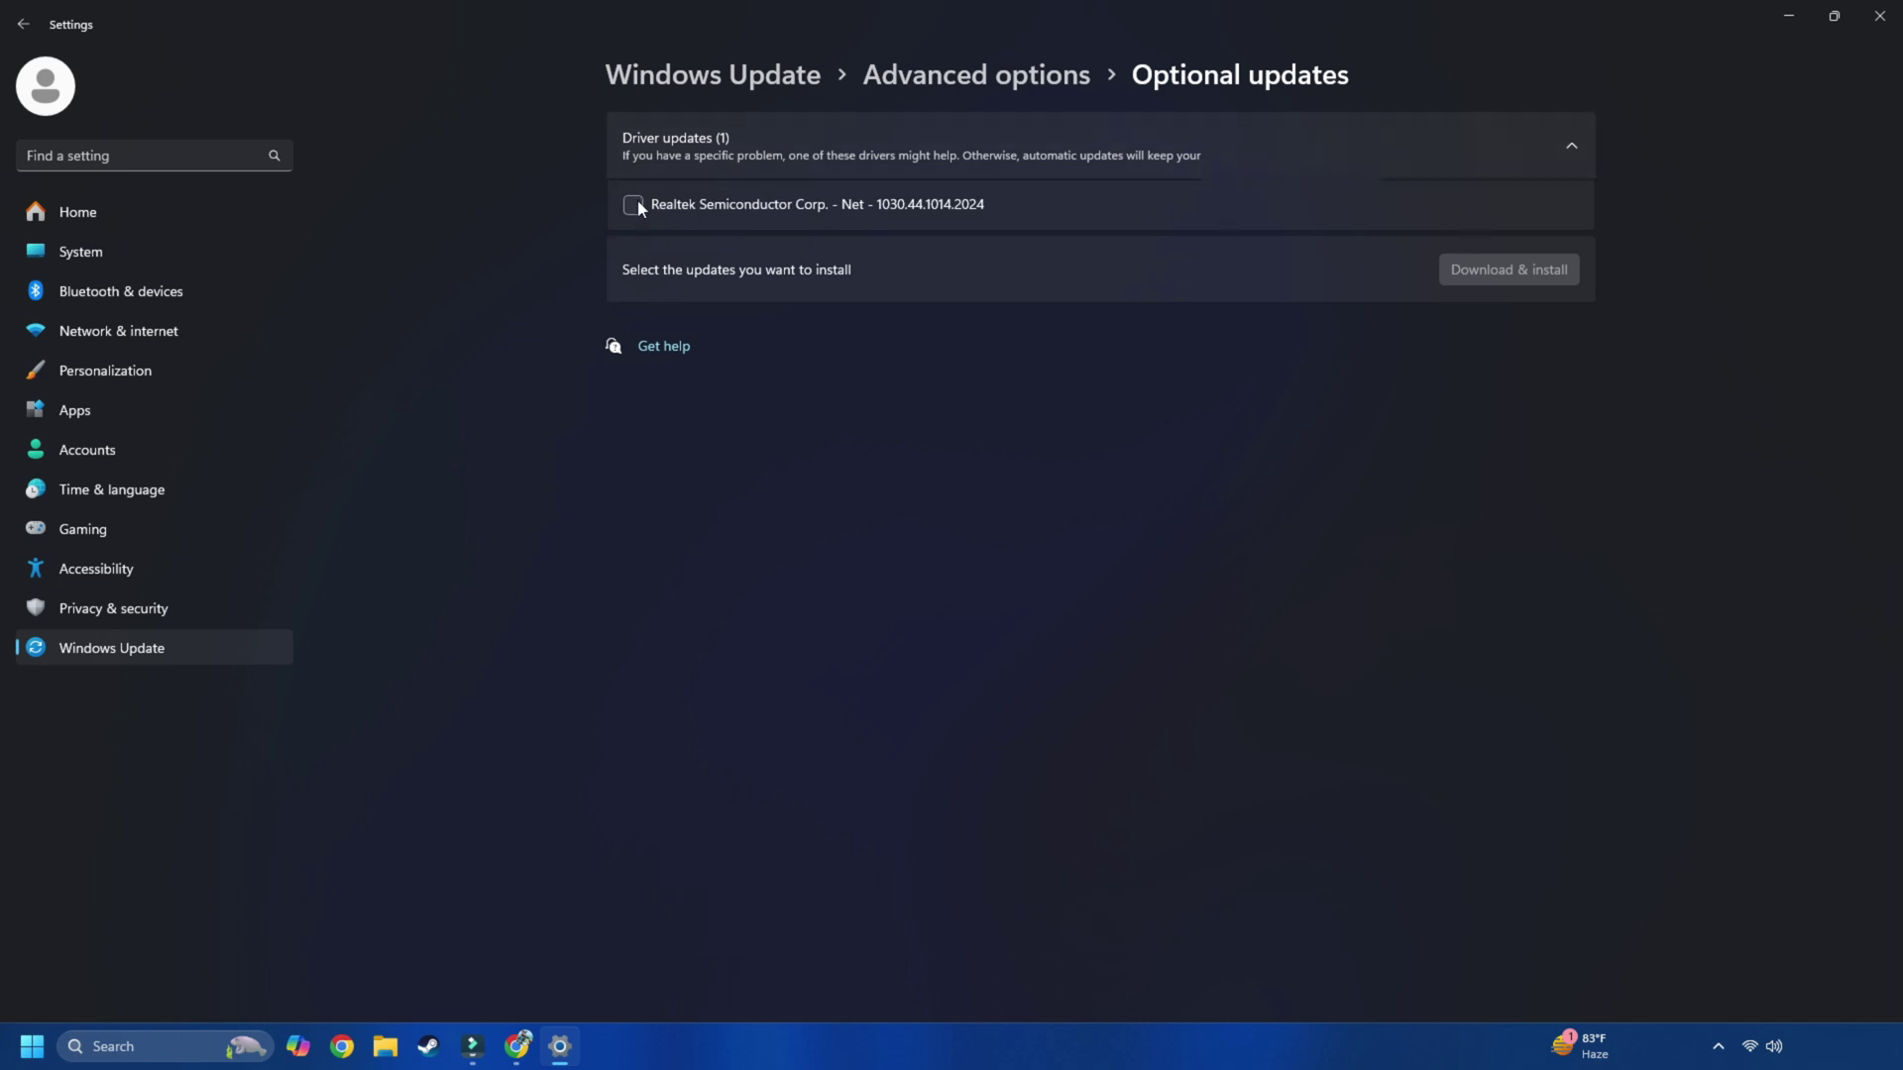
left_click(635, 204)
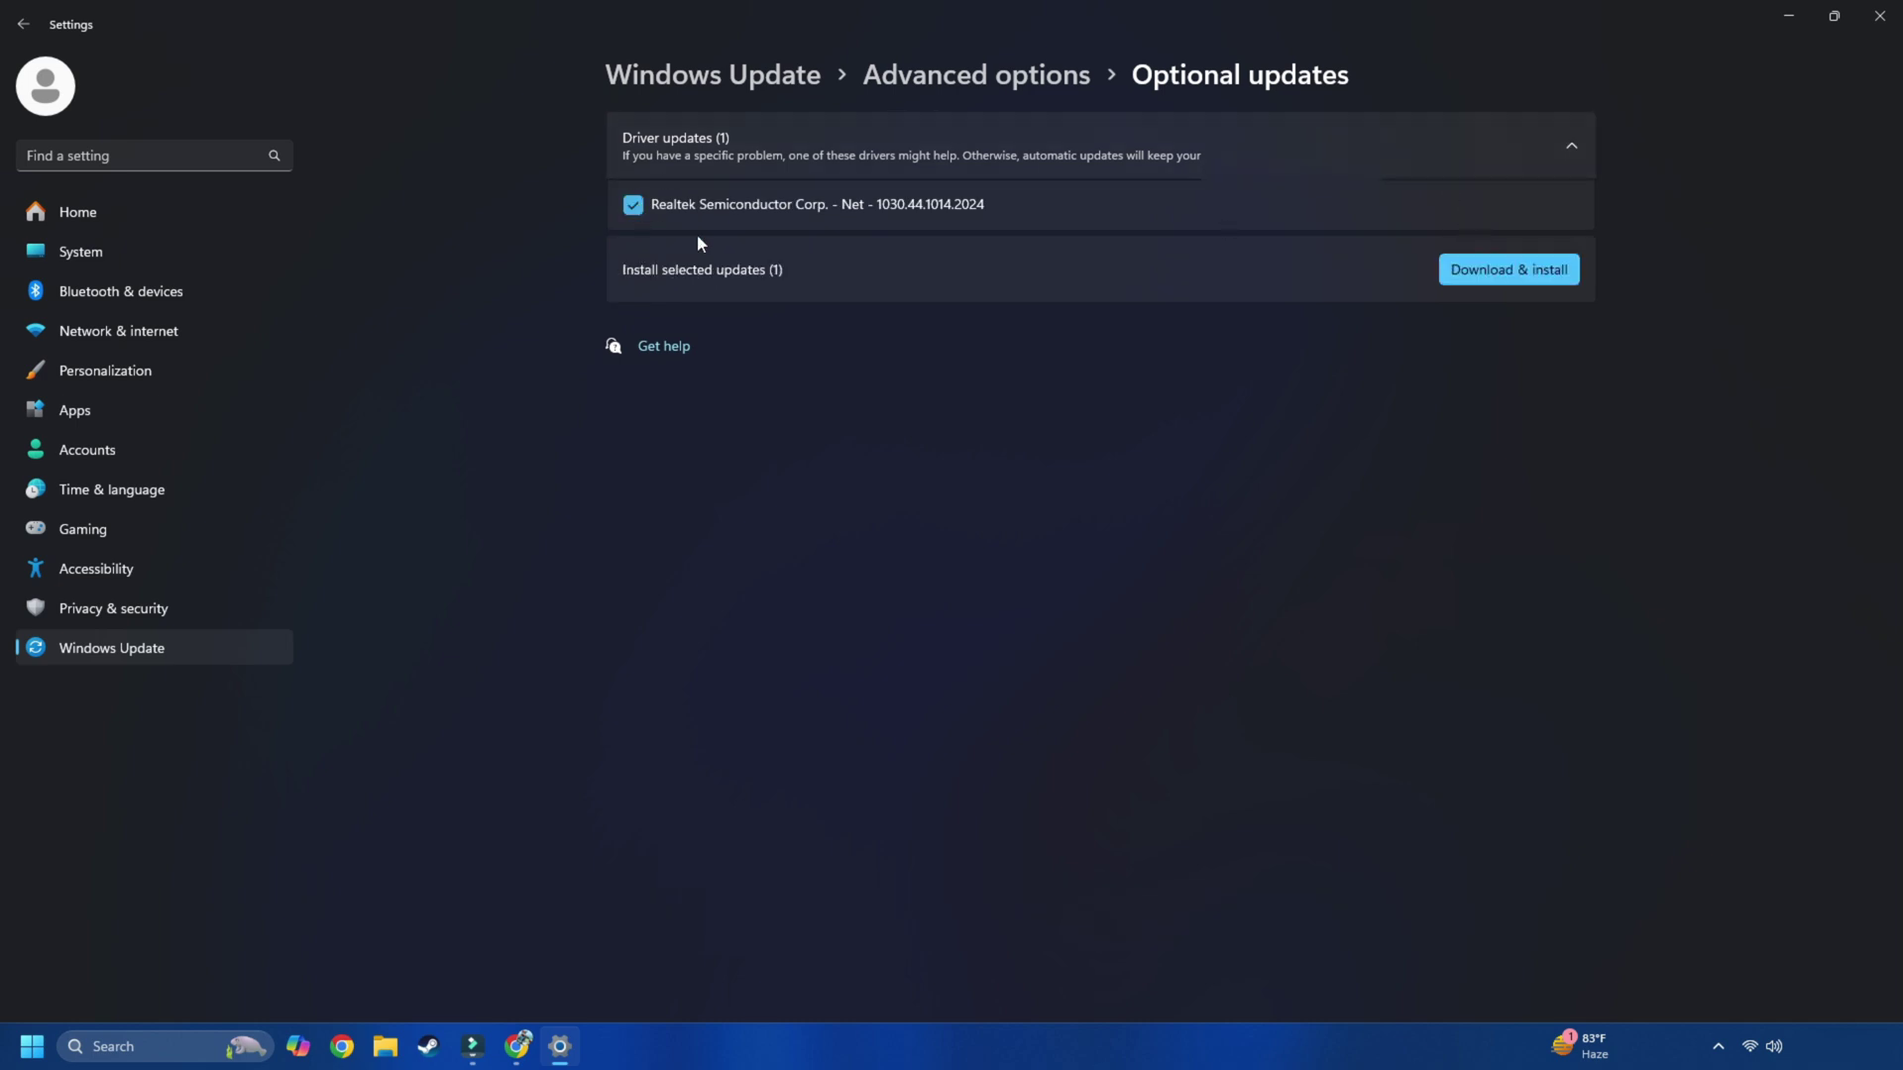
left_click(1536, 271)
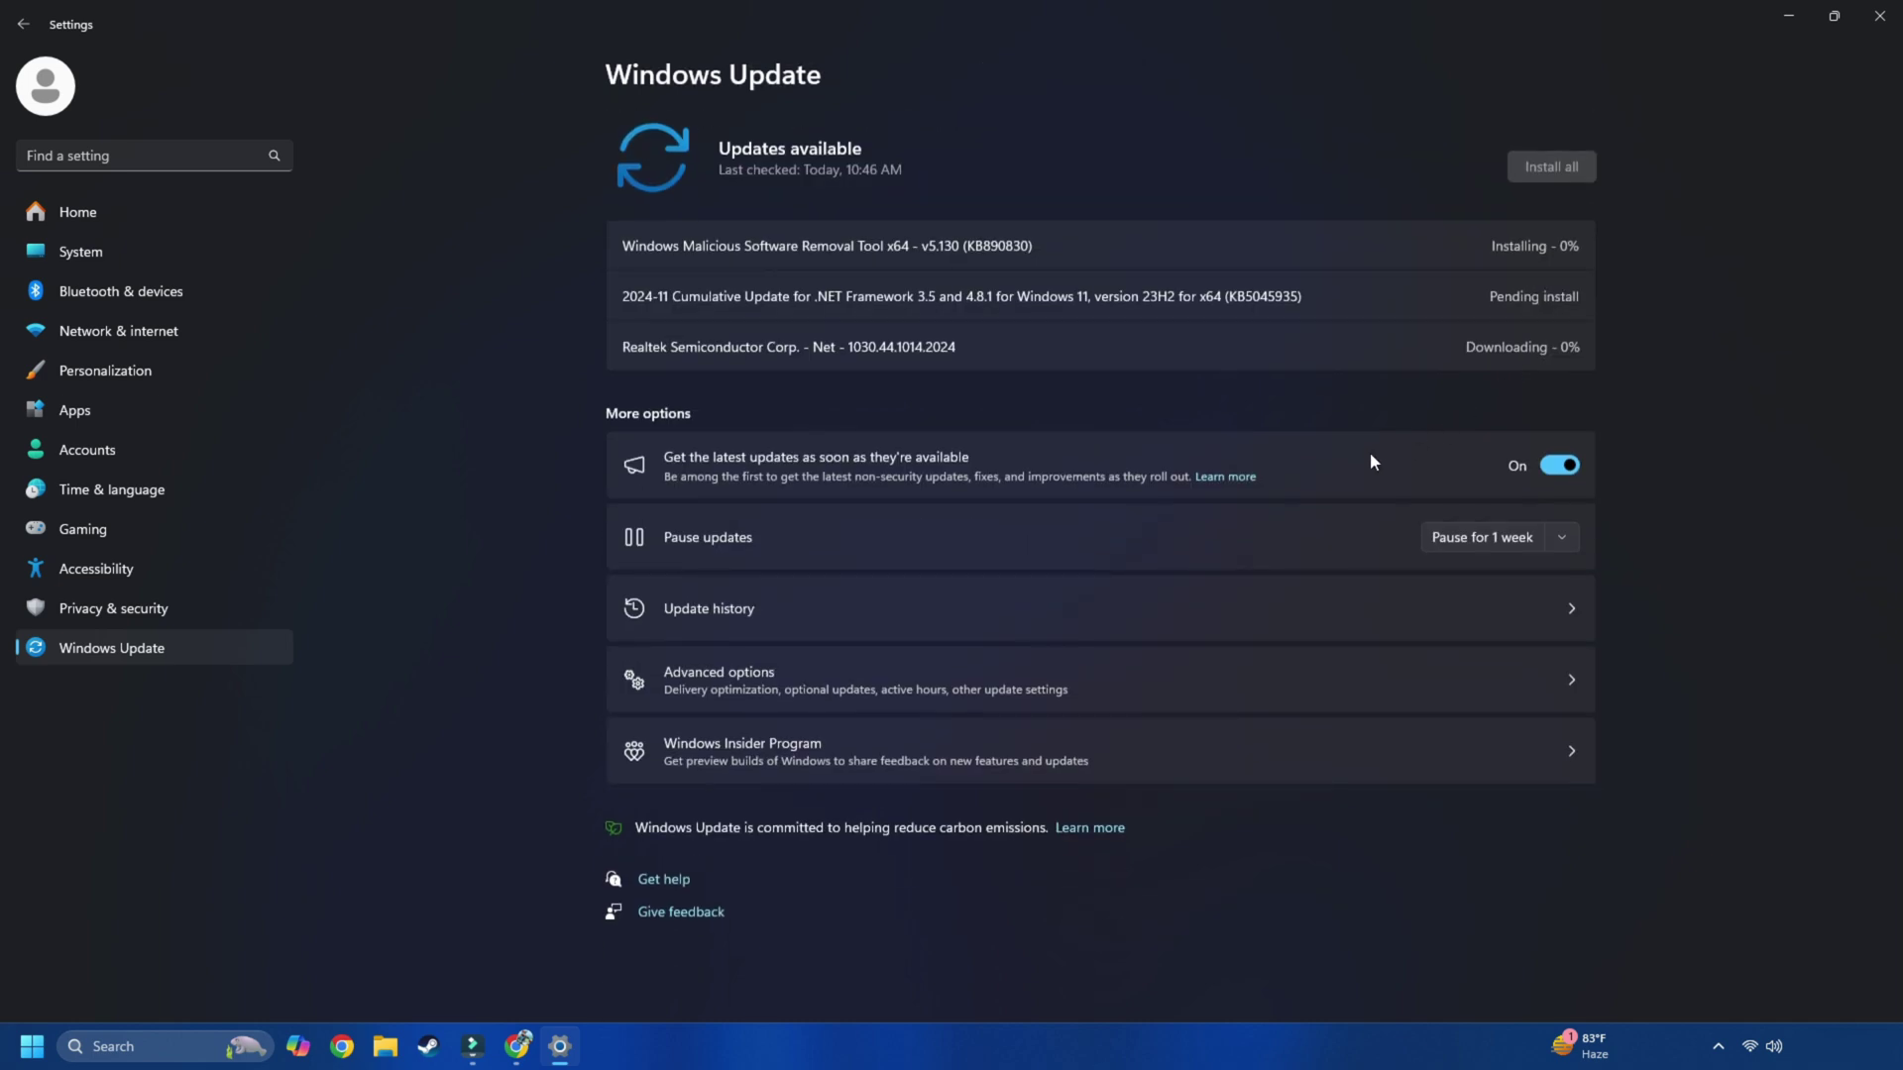